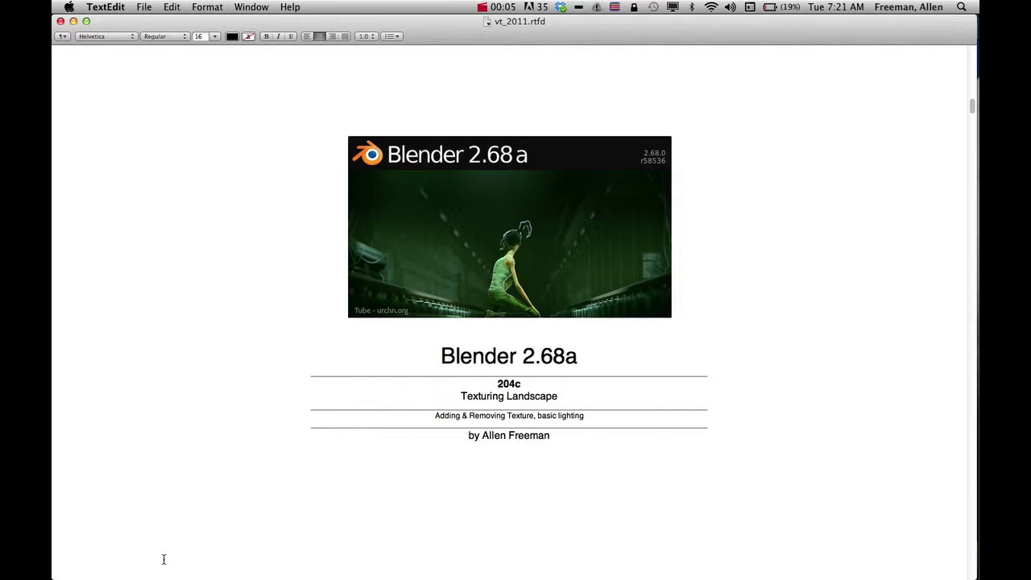
Open landscape_v3.blend in Blender from the landscape project folder in Finder
{"action": "key", "text": "super+Tab"}
{"action": "key", "text": "super+Tab"}
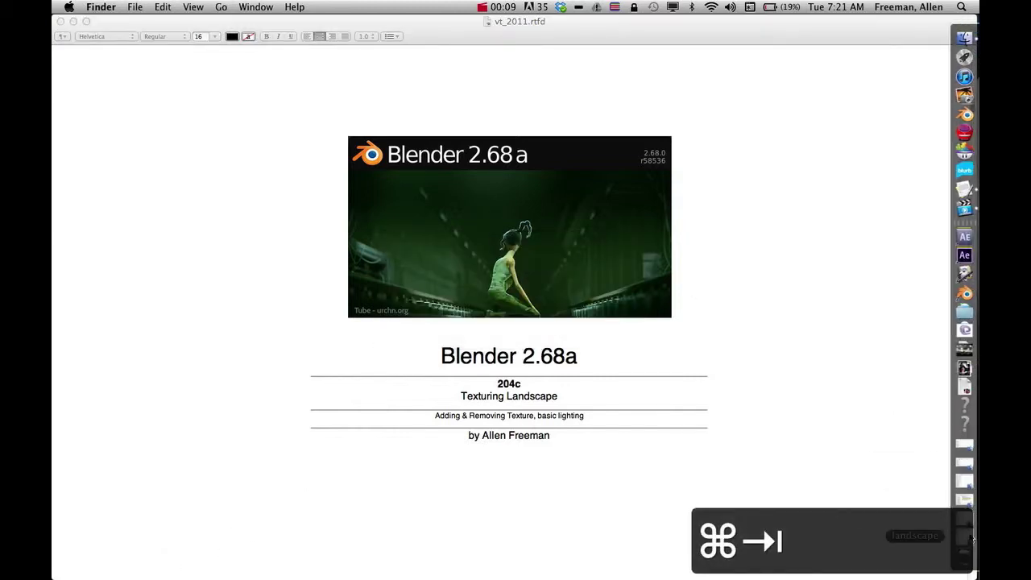
{"action": "left_click", "coordinate": [967, 533]}
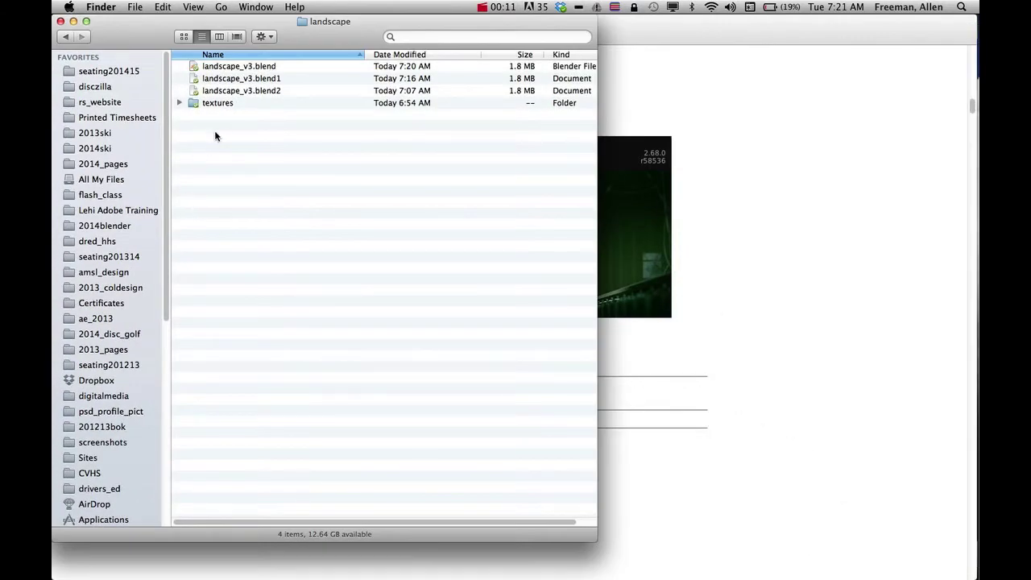
{"action": "double_click", "coordinate": [211, 67]}
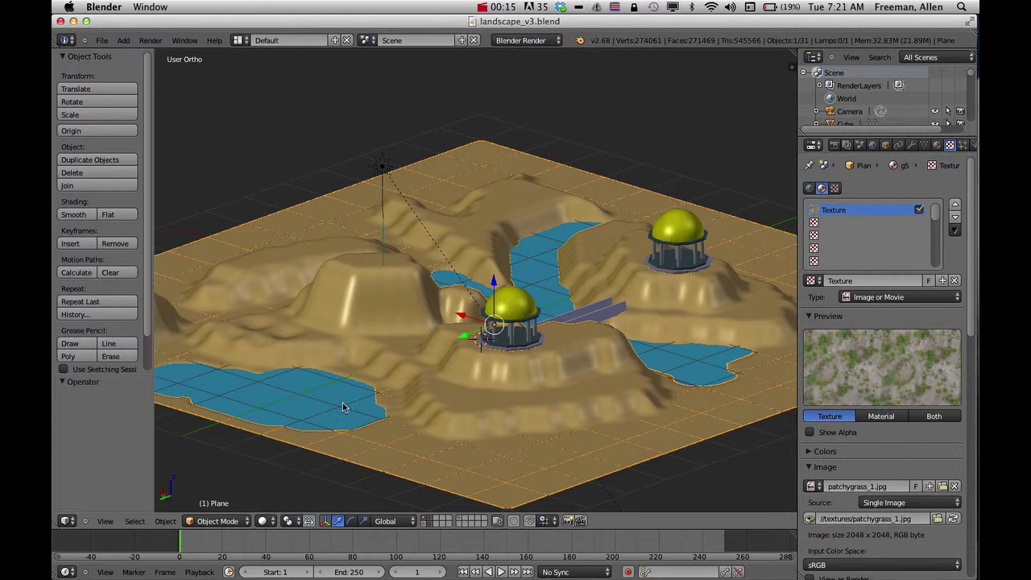
{"action": "left_click", "coordinate": [266, 521]}
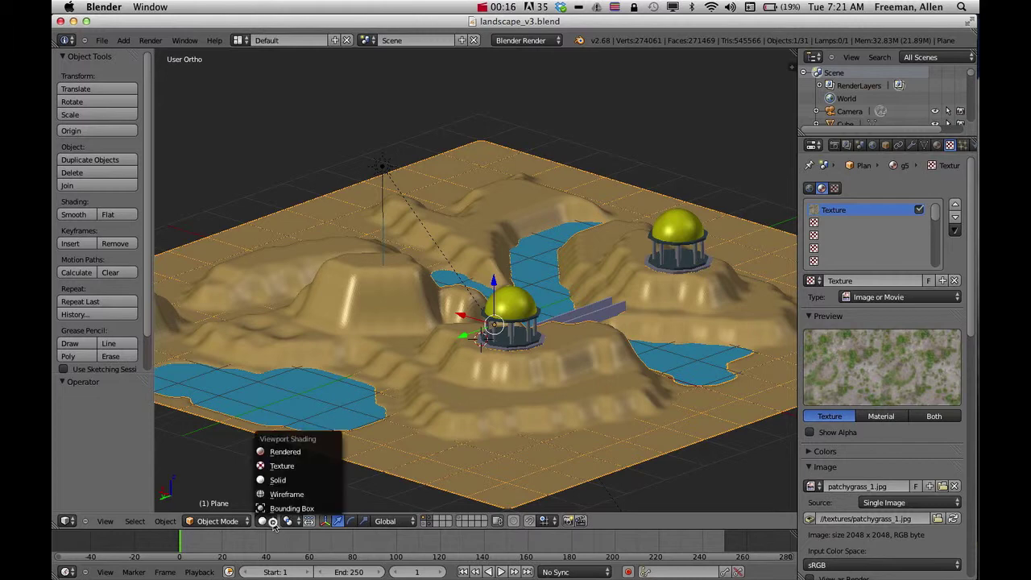
{"action": "left_click", "coordinate": [282, 456]}
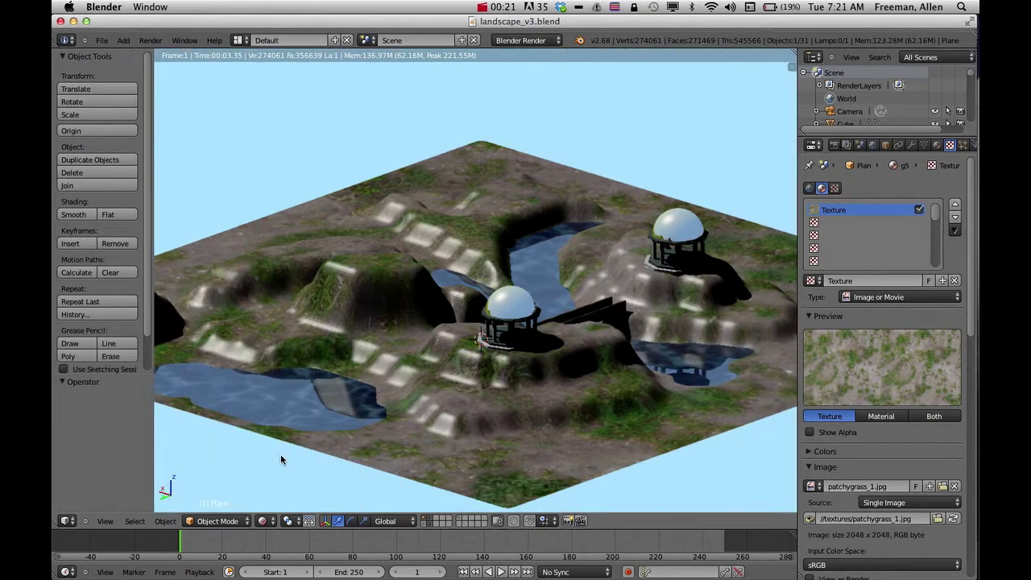
{"action": "left_click", "coordinate": [271, 521]}
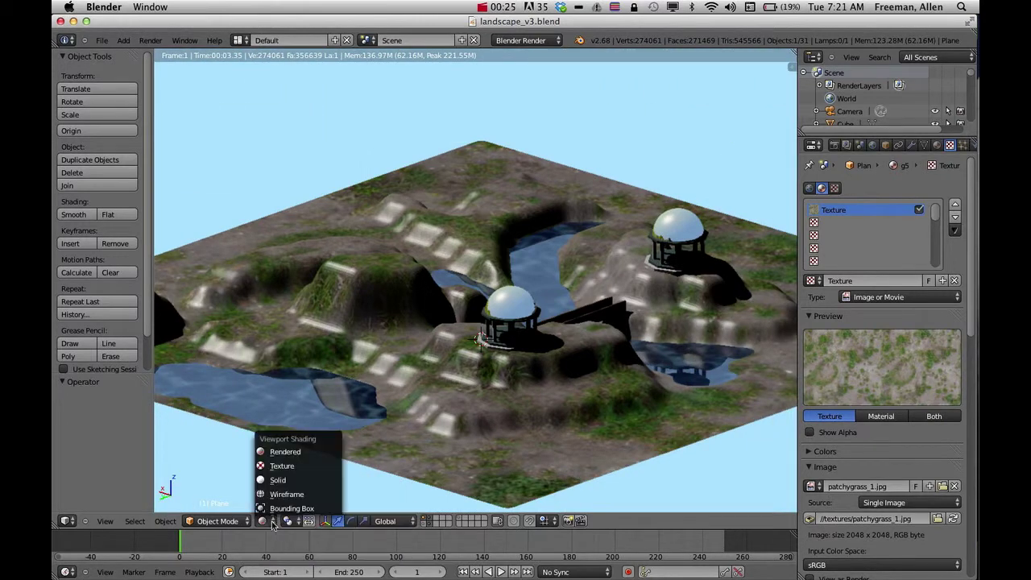
{"action": "left_click", "coordinate": [296, 481]}
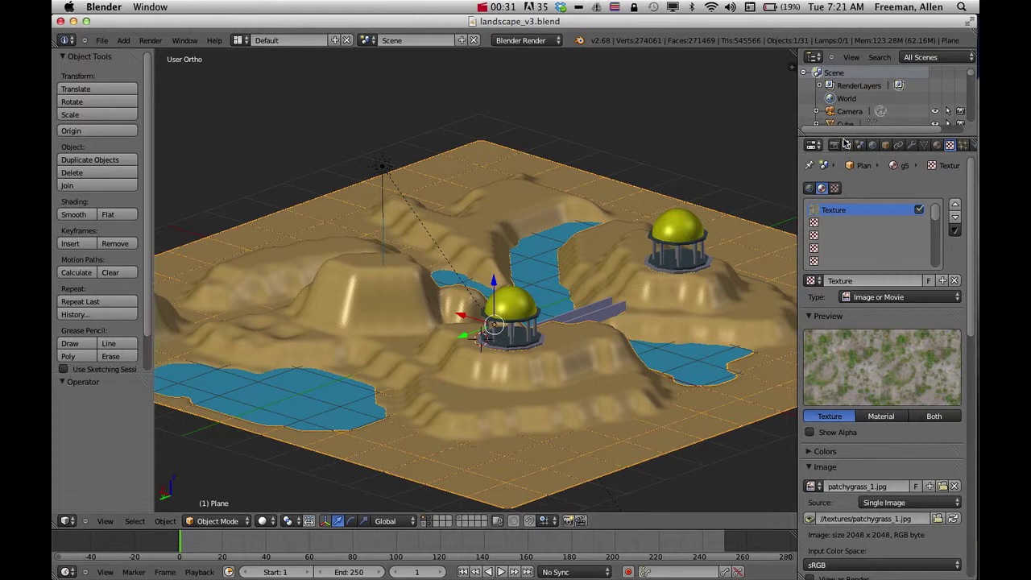
Swap the plane's g5 material for a new material 'g6' with an orange-brown diffuse colour
{"action": "left_click", "coordinate": [937, 145]}
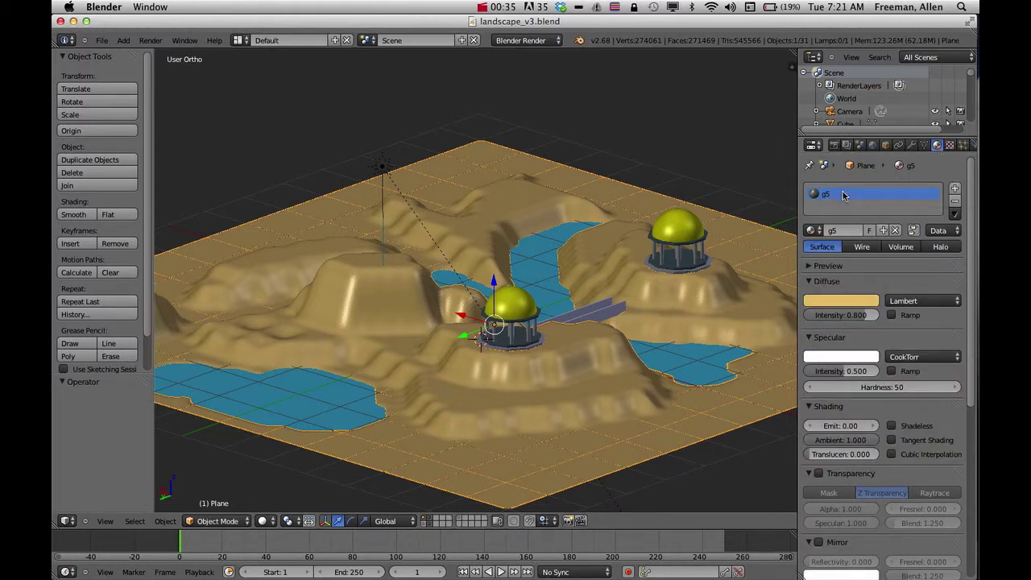
{"action": "left_click", "coordinate": [955, 200]}
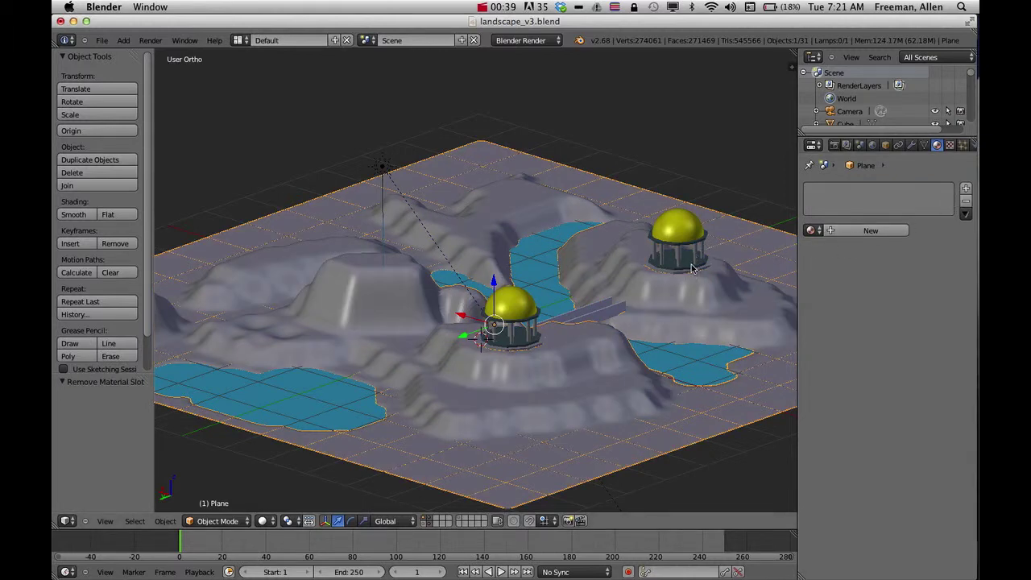
{"action": "left_click", "coordinate": [847, 232]}
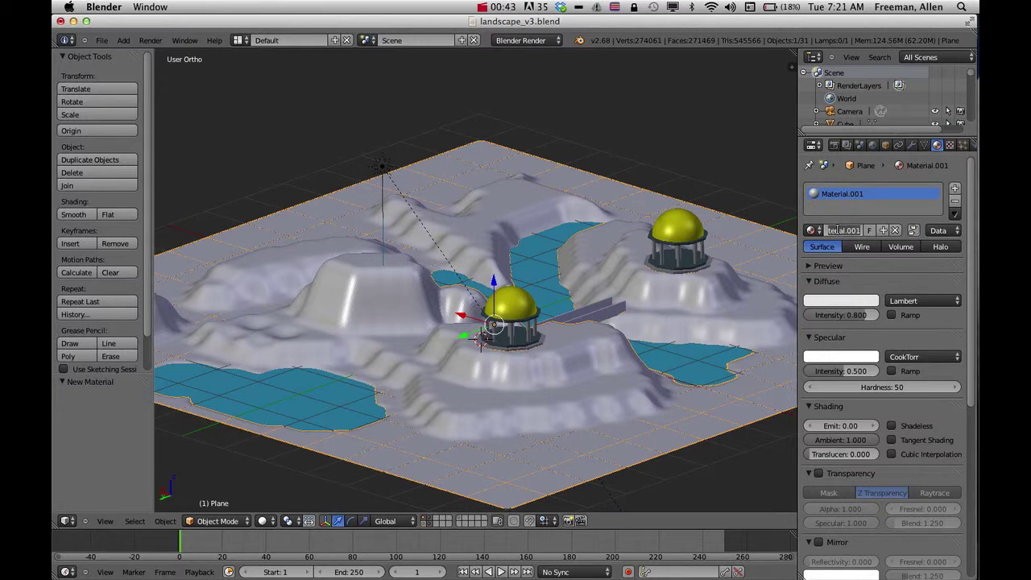
{"action": "type", "text": "g6"}
{"action": "key", "text": "Return"}
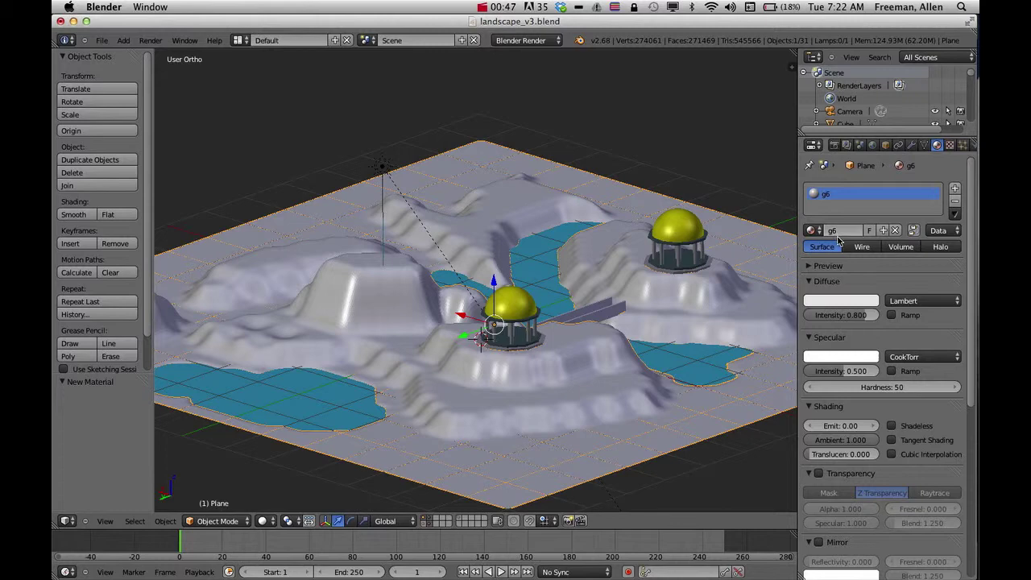
{"action": "left_click", "coordinate": [826, 302]}
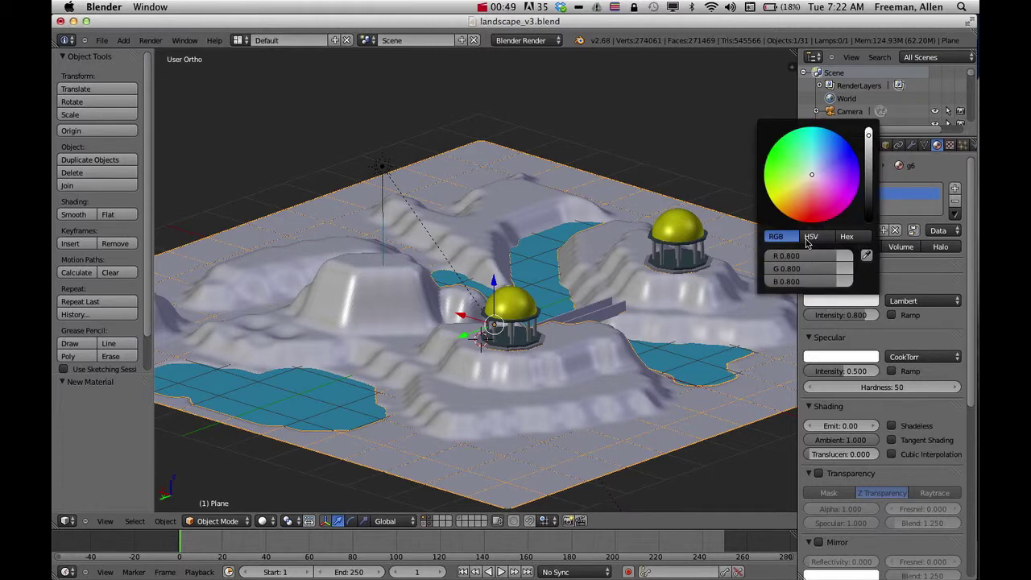
{"action": "left_click", "coordinate": [800, 210]}
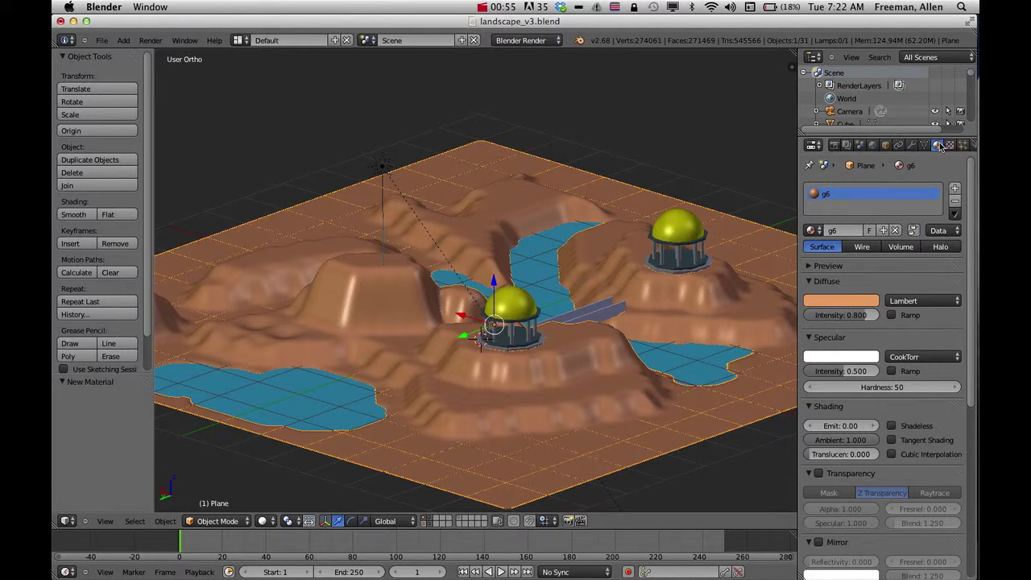
Add an Image or Movie texture to g6 loaded with textures/patchygrass_1.jpg
{"action": "left_click", "coordinate": [951, 145]}
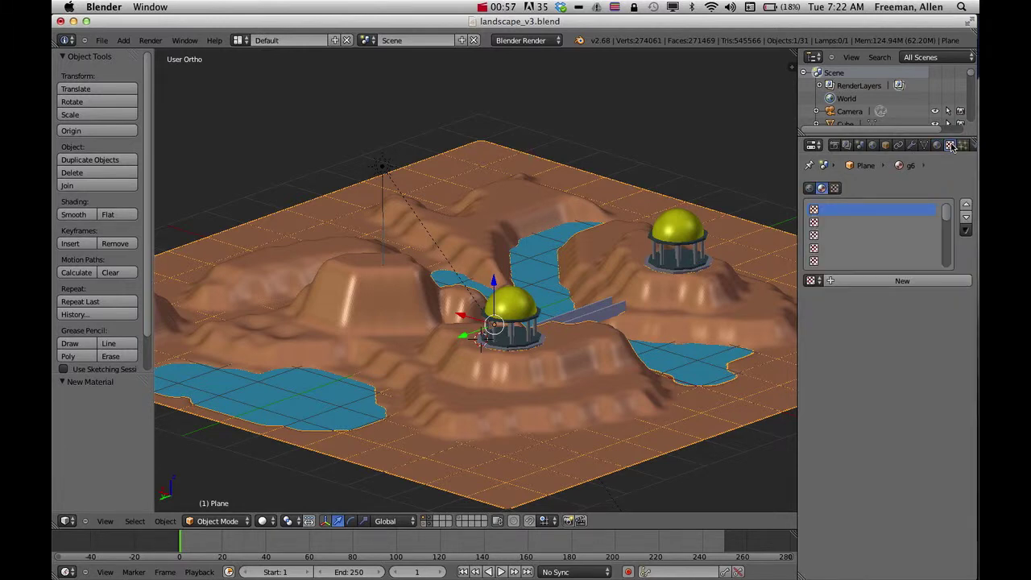
{"action": "left_click", "coordinate": [856, 281]}
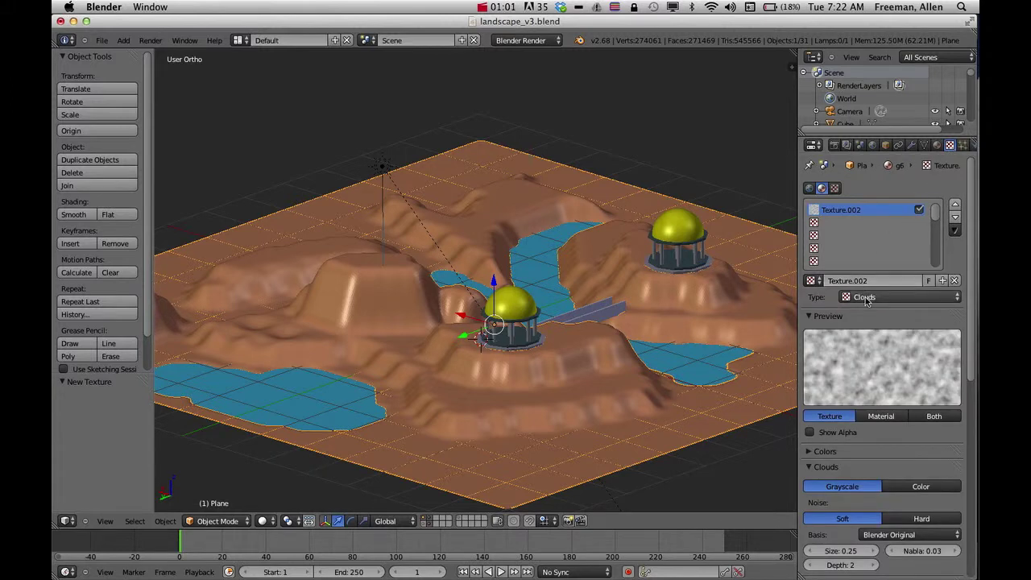
{"action": "left_click", "coordinate": [867, 298]}
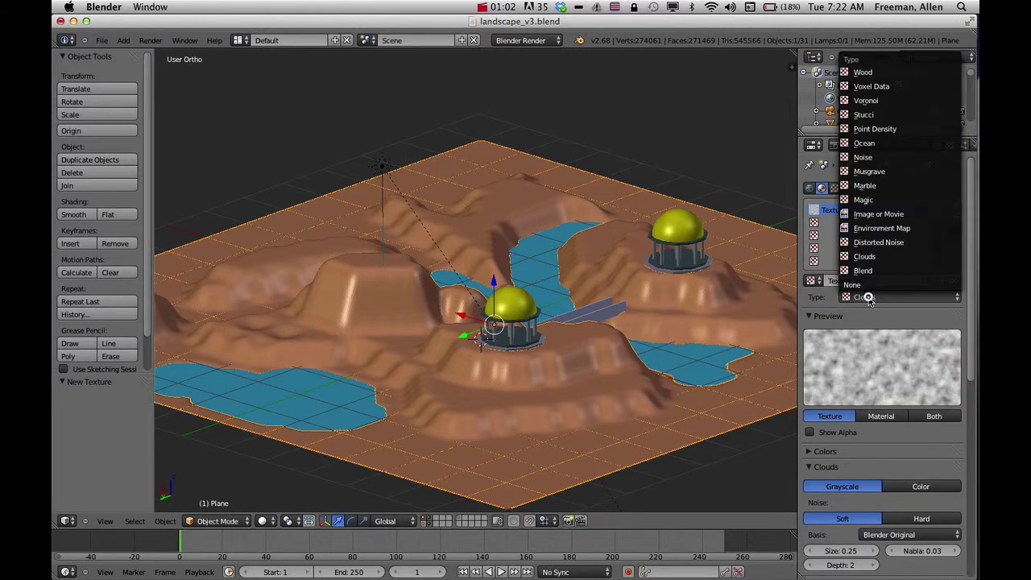
{"action": "left_click", "coordinate": [872, 216]}
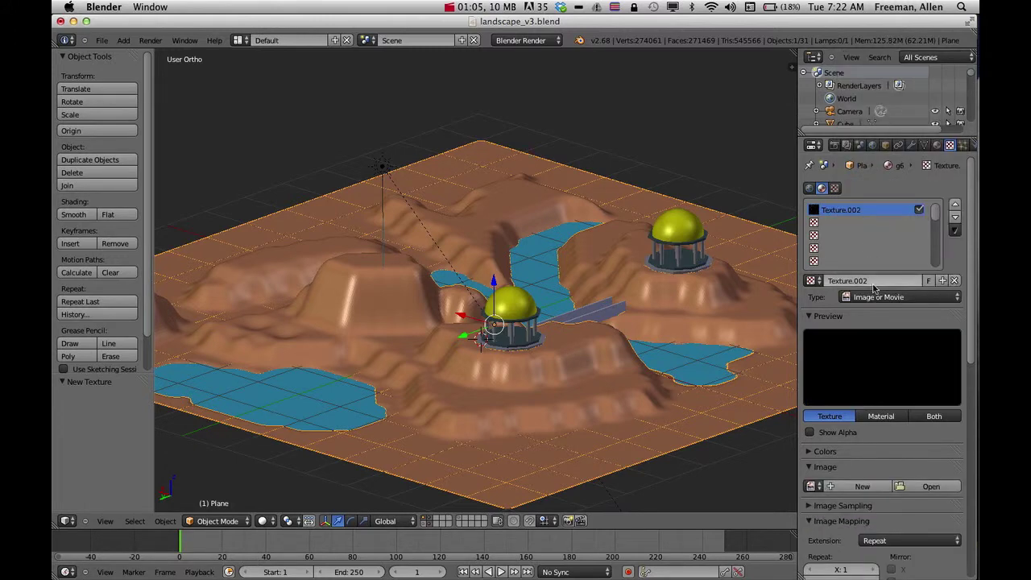
{"action": "left_click", "coordinate": [918, 488]}
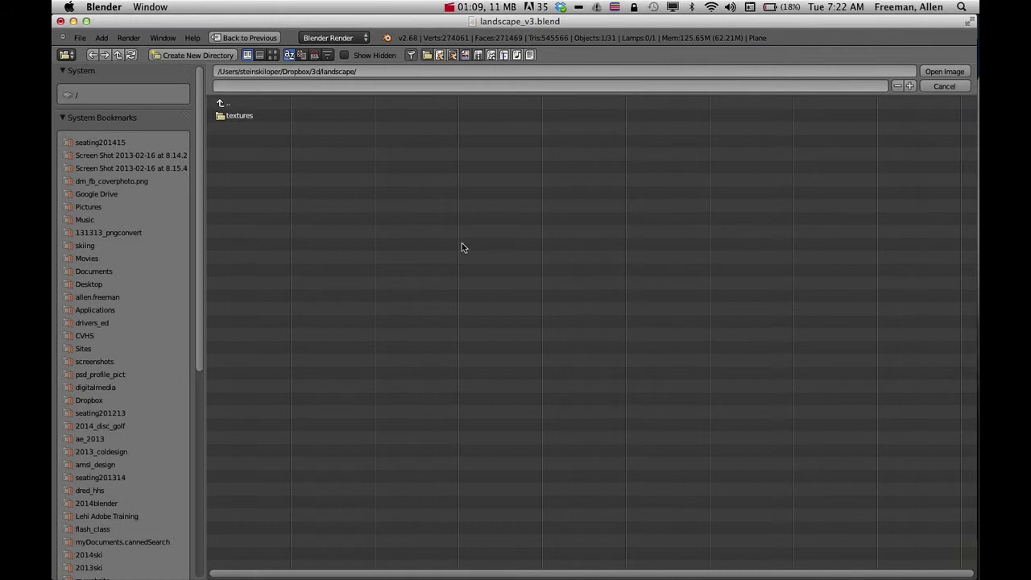
{"action": "left_click", "coordinate": [232, 116]}
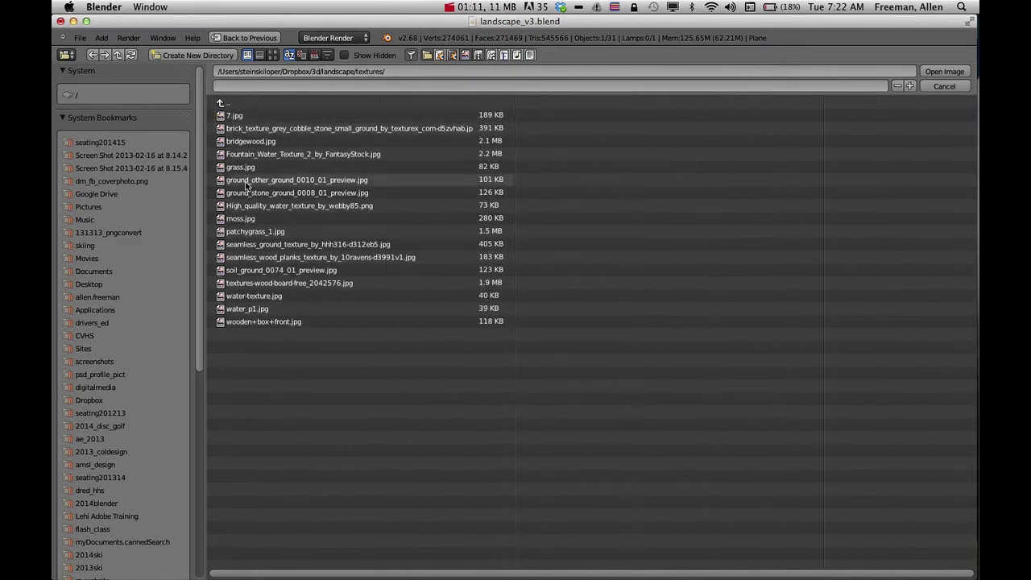
{"action": "left_click", "coordinate": [252, 231]}
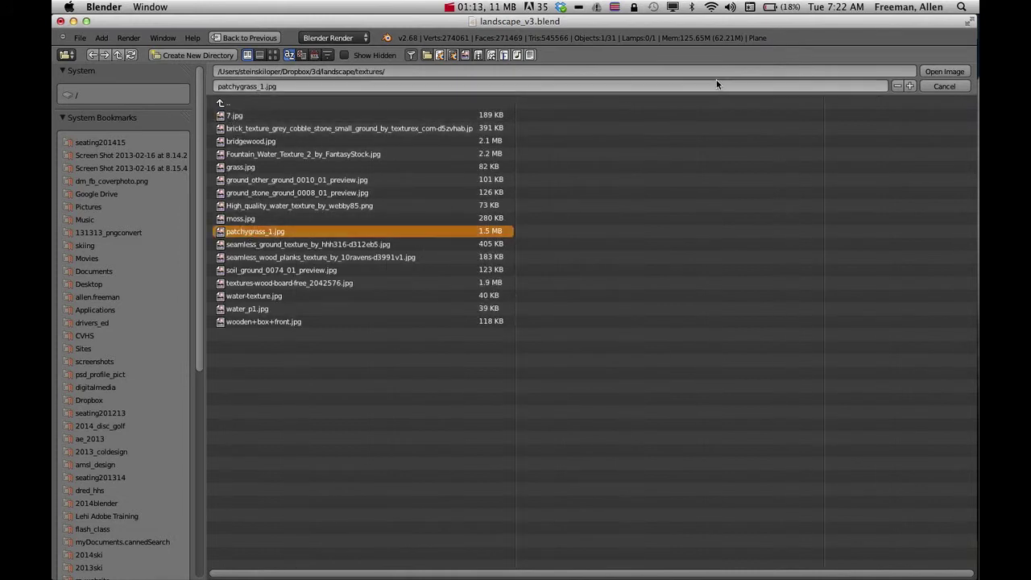
{"action": "left_click", "coordinate": [944, 71]}
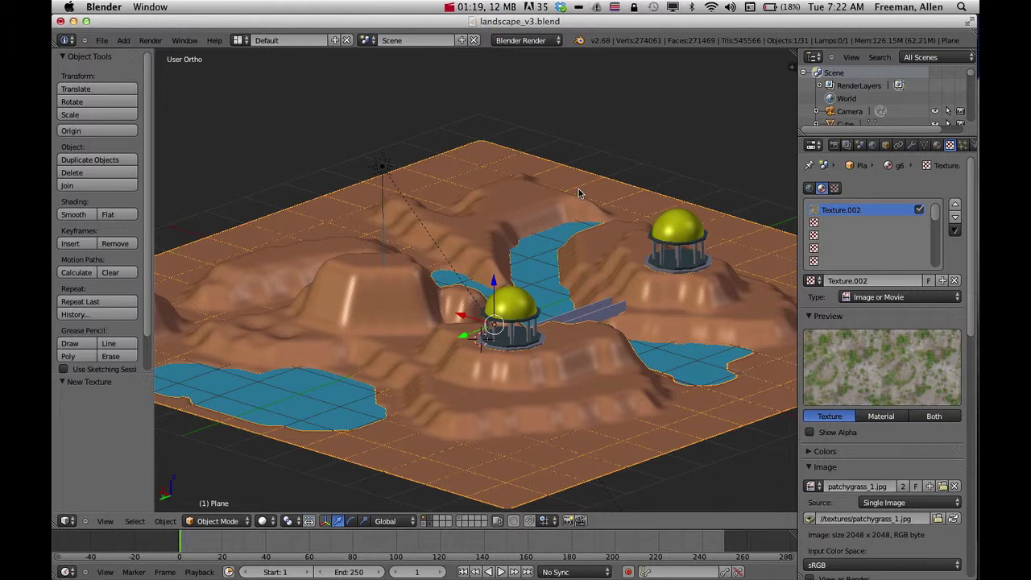
{"action": "key", "text": "super+Tab"}
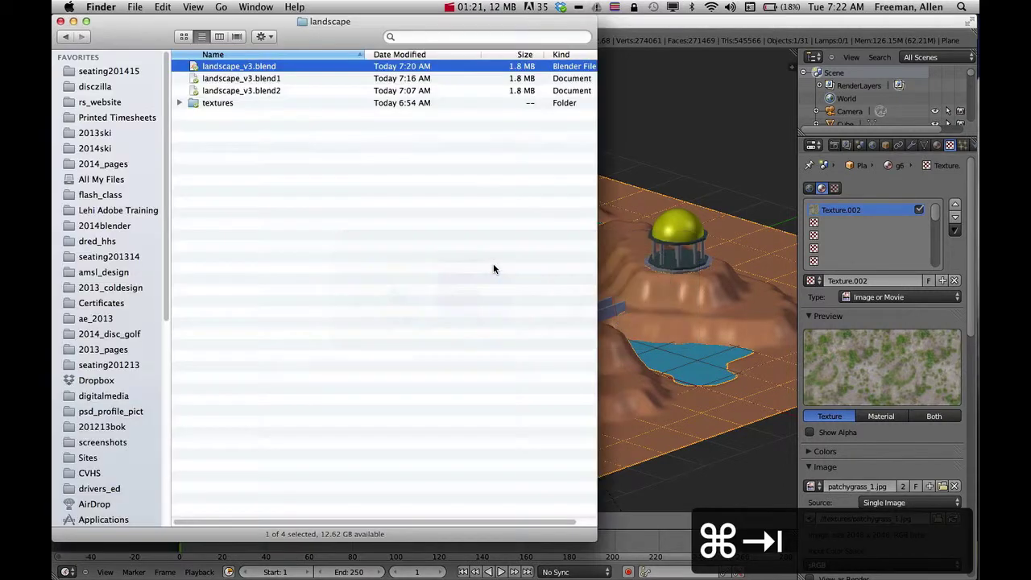
{"action": "left_click", "coordinate": [179, 104]}
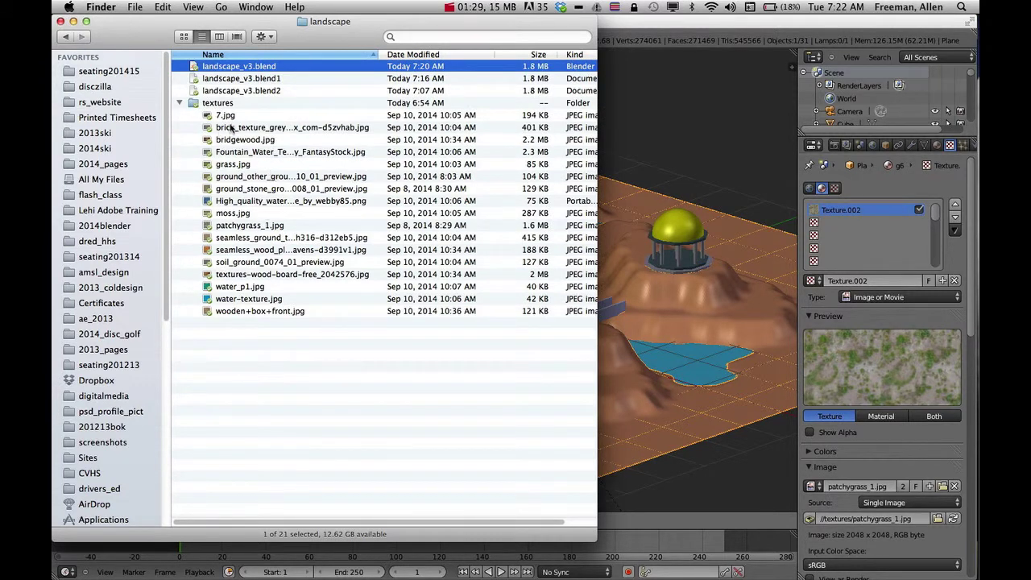
{"action": "left_click", "coordinate": [179, 103]}
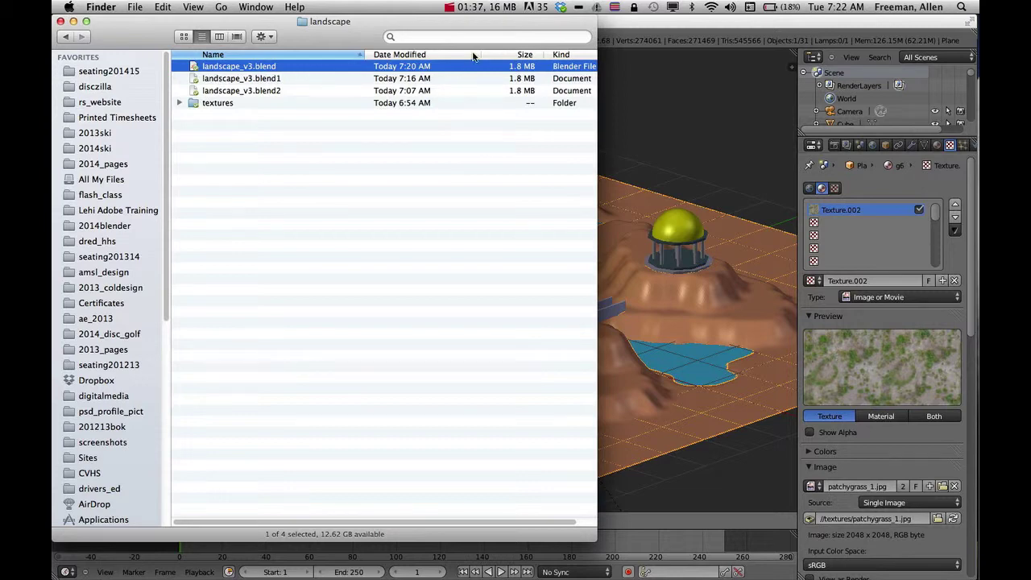
{"action": "left_click", "coordinate": [614, 30]}
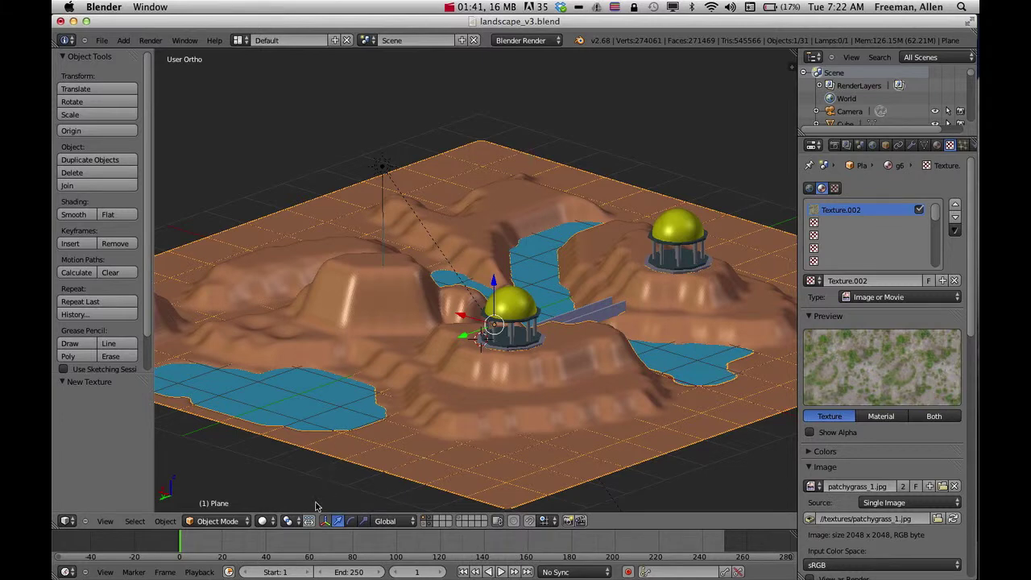
Switch the 3D viewport shading to Rendered
{"action": "left_click", "coordinate": [265, 521]}
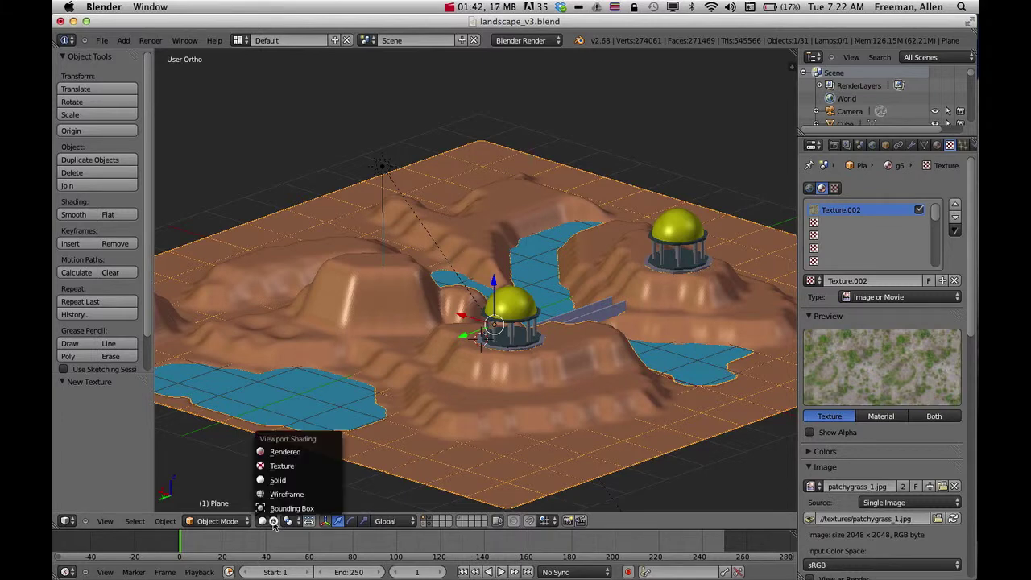
{"action": "left_click", "coordinate": [286, 453]}
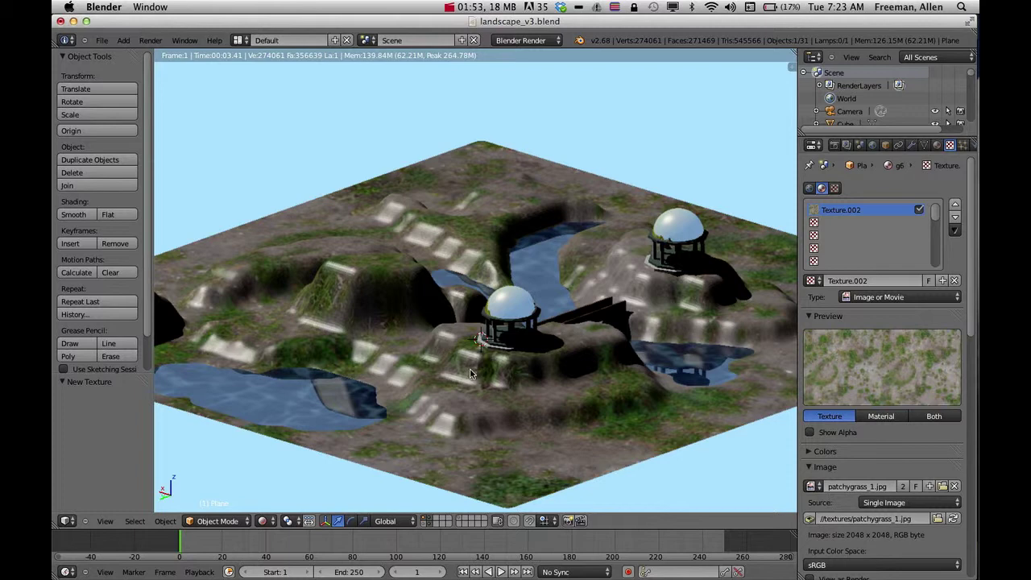
Set the grass texture's mapping size to 3 on X, Y and Z, keeping Flat projection
{"action": "scroll", "coordinate": [892, 440], "scroll_direction": "down", "scroll_amount": 6}
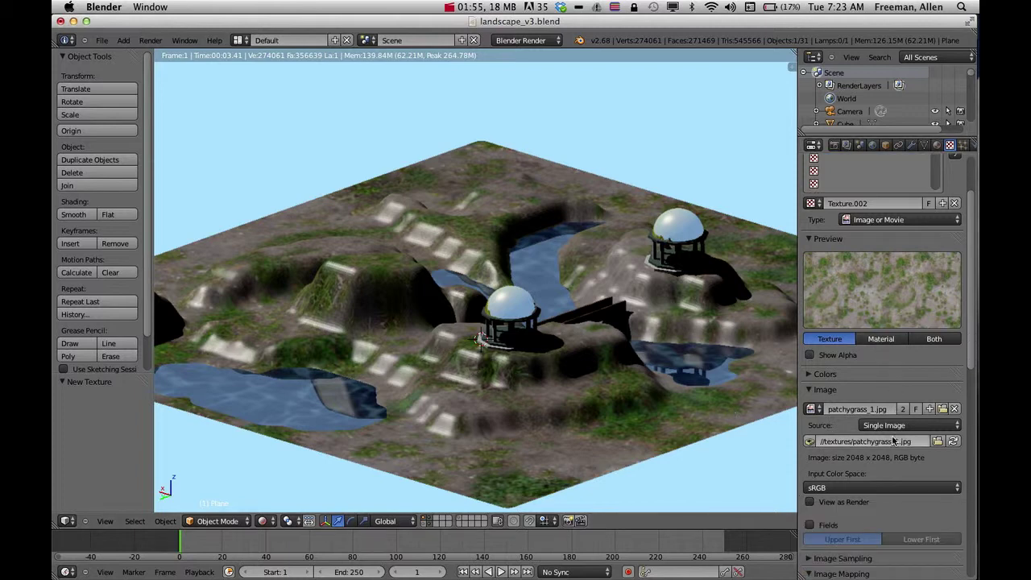
{"action": "scroll", "coordinate": [894, 442], "scroll_direction": "down", "scroll_amount": 6}
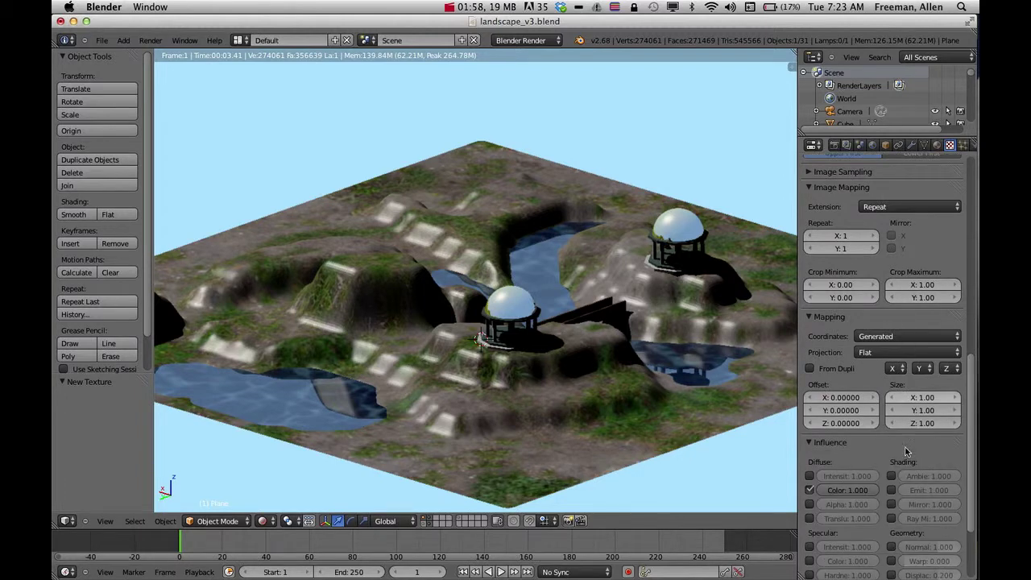
{"action": "left_click", "coordinate": [923, 397]}
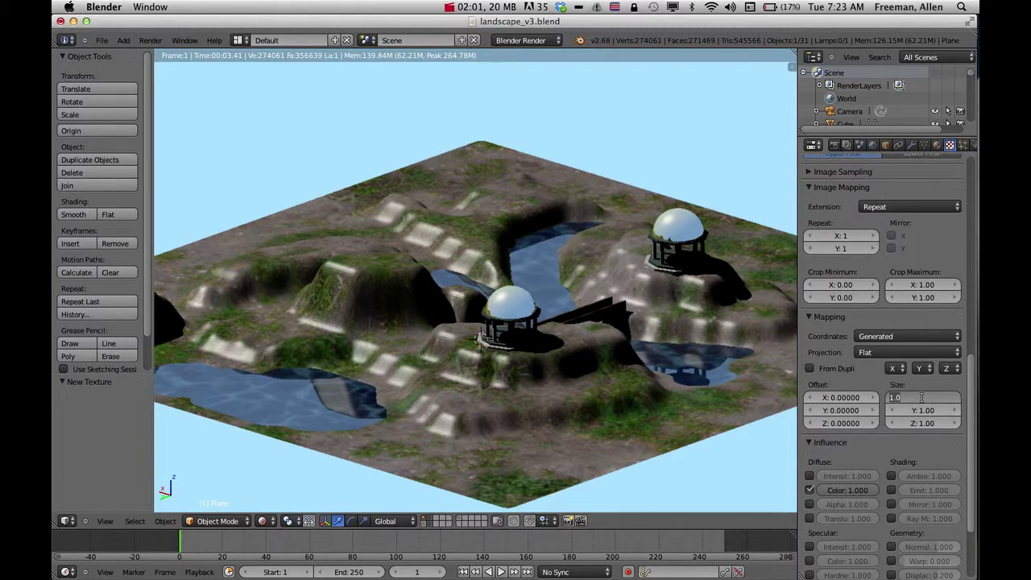
{"action": "type", "text": "3"}
{"action": "key", "text": "Tab"}
{"action": "type", "text": "3"}
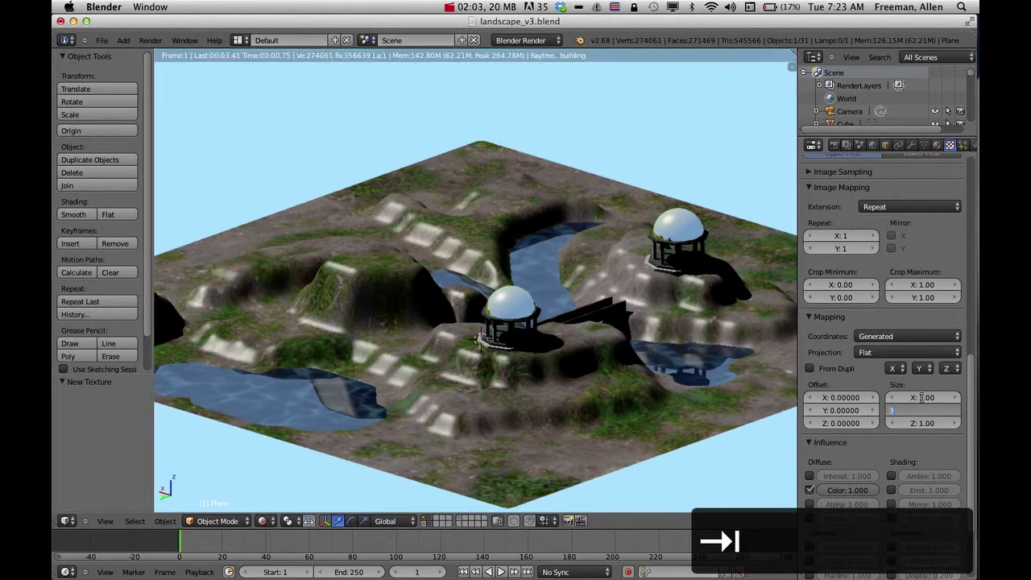
{"action": "key", "text": "Tab"}
{"action": "type", "text": "3"}
{"action": "key", "text": "Tab"}
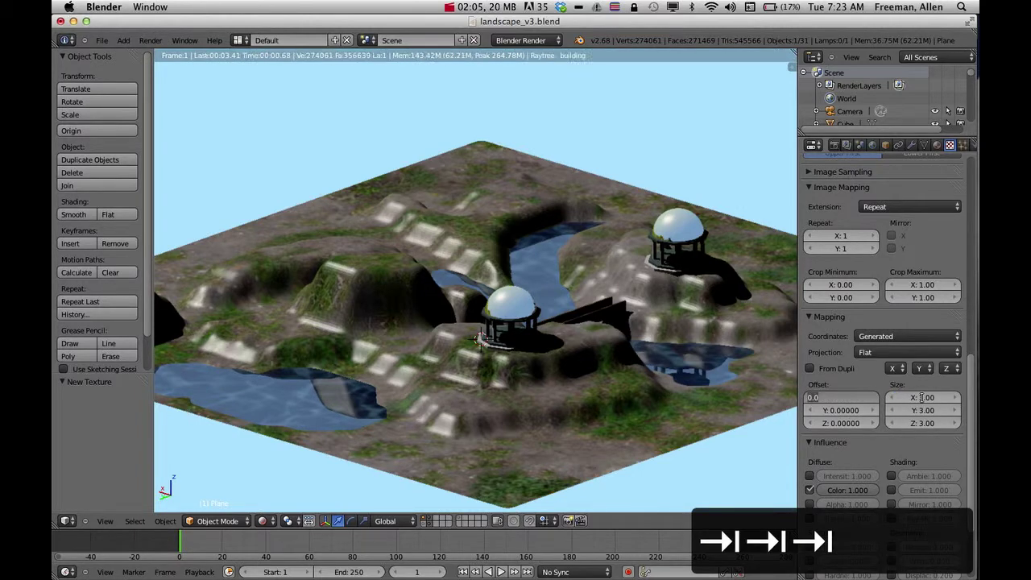
{"action": "left_click", "coordinate": [928, 438]}
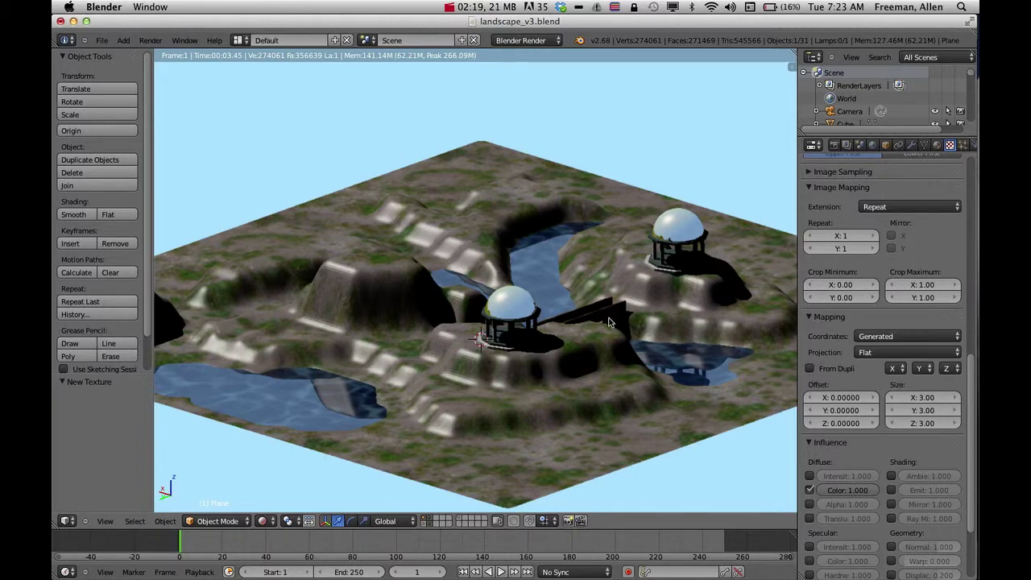
{"action": "left_click", "coordinate": [868, 356]}
{"action": "left_click", "coordinate": [859, 350]}
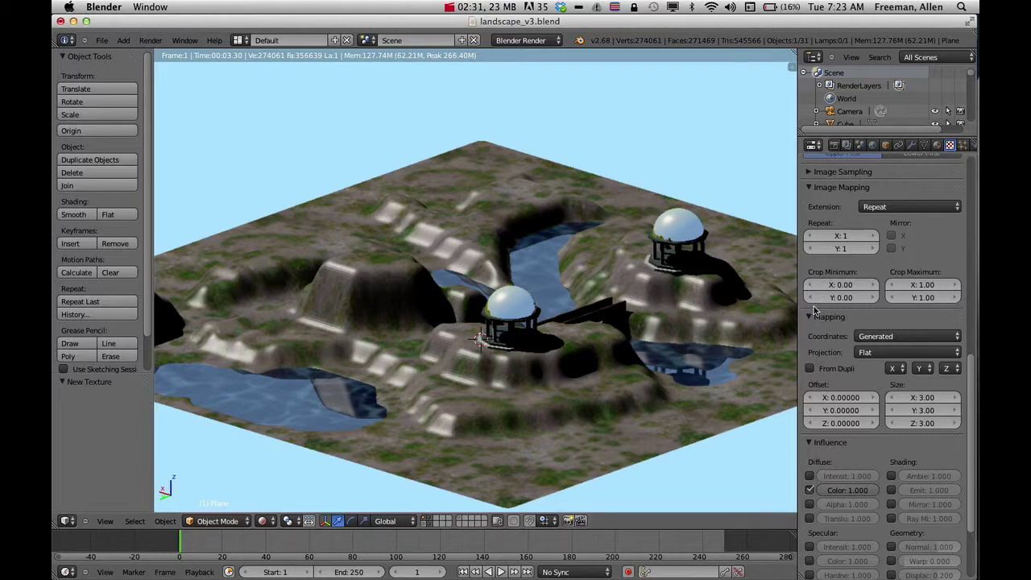
Lower the g6 material's specular intensity from 0.500 to 0.000
{"action": "scroll", "coordinate": [853, 339], "scroll_direction": "up", "scroll_amount": 7}
{"action": "scroll", "coordinate": [853, 338], "scroll_direction": "up", "scroll_amount": 7}
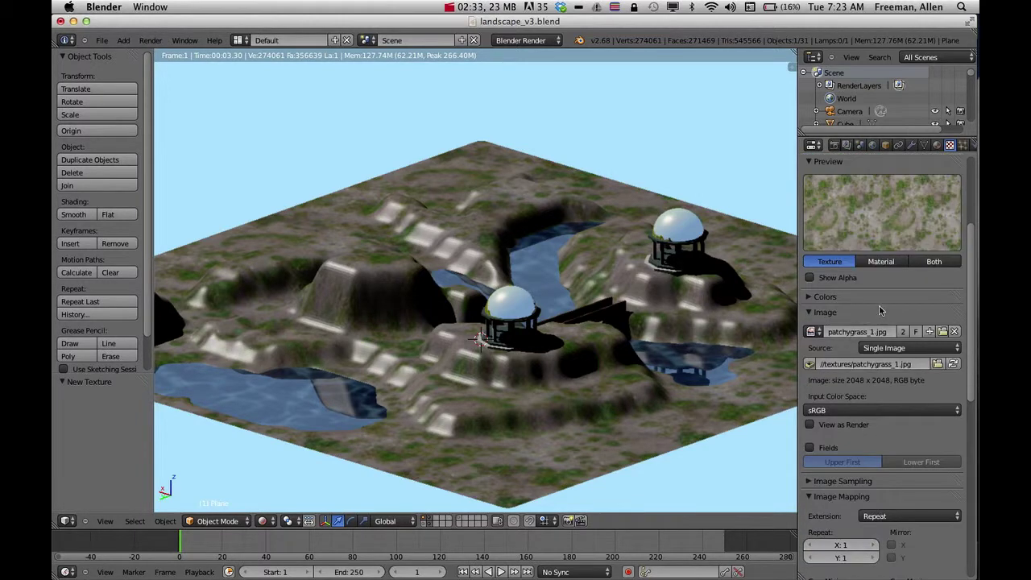
{"action": "left_click", "coordinate": [937, 146]}
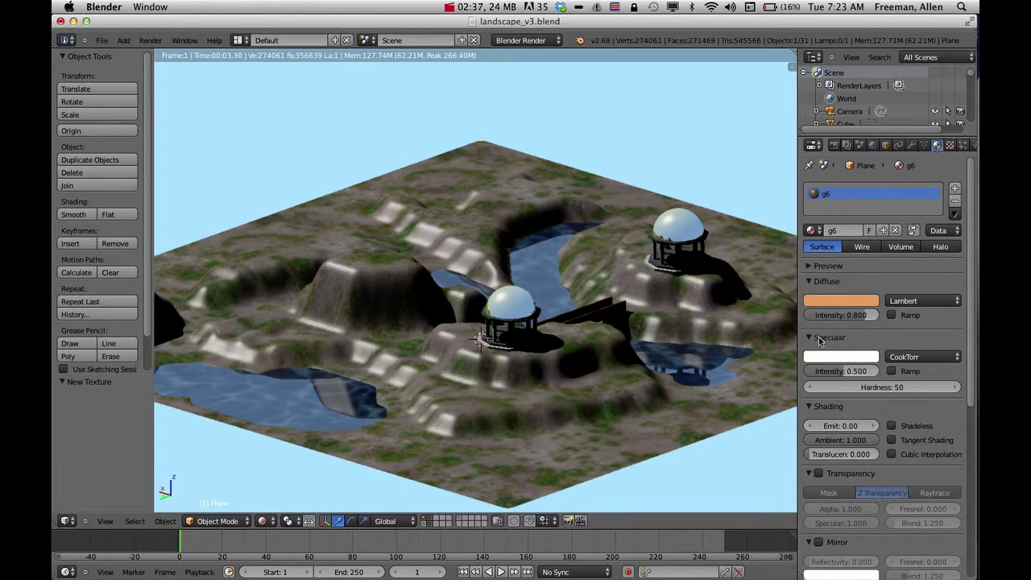
{"action": "left_click_drag", "start_coordinate": [844, 372], "coordinate": [804, 372]}
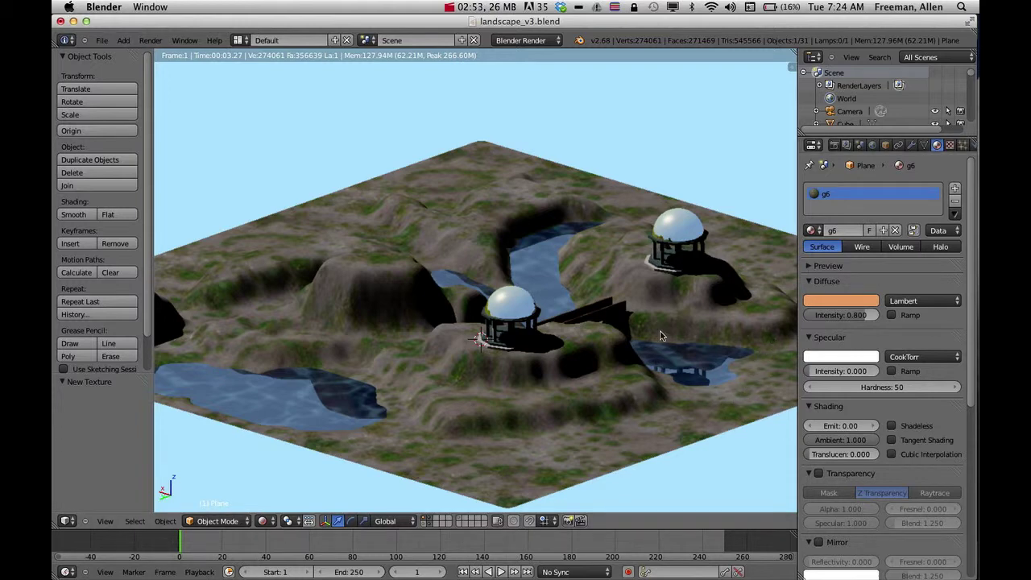
Select the sun lamp in Solid shading, then return the viewport to Rendered
{"action": "left_click", "coordinate": [274, 522]}
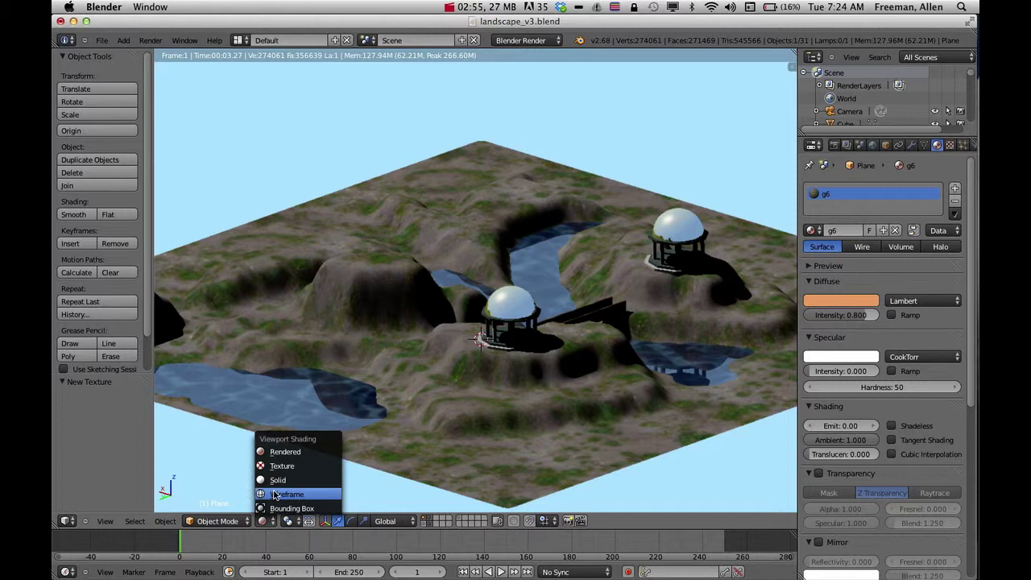
{"action": "left_click", "coordinate": [278, 486]}
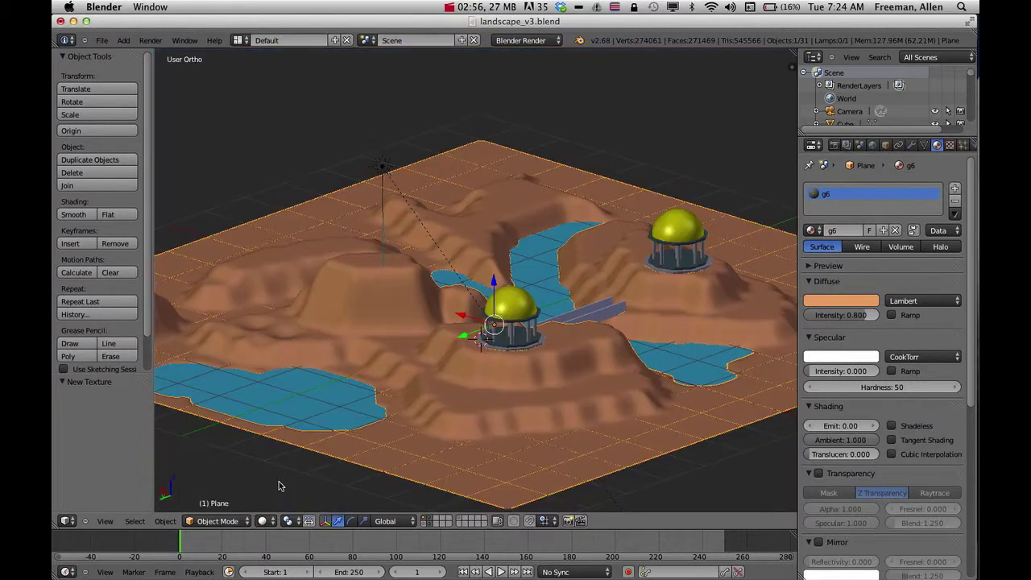
{"action": "right_click", "coordinate": [383, 166]}
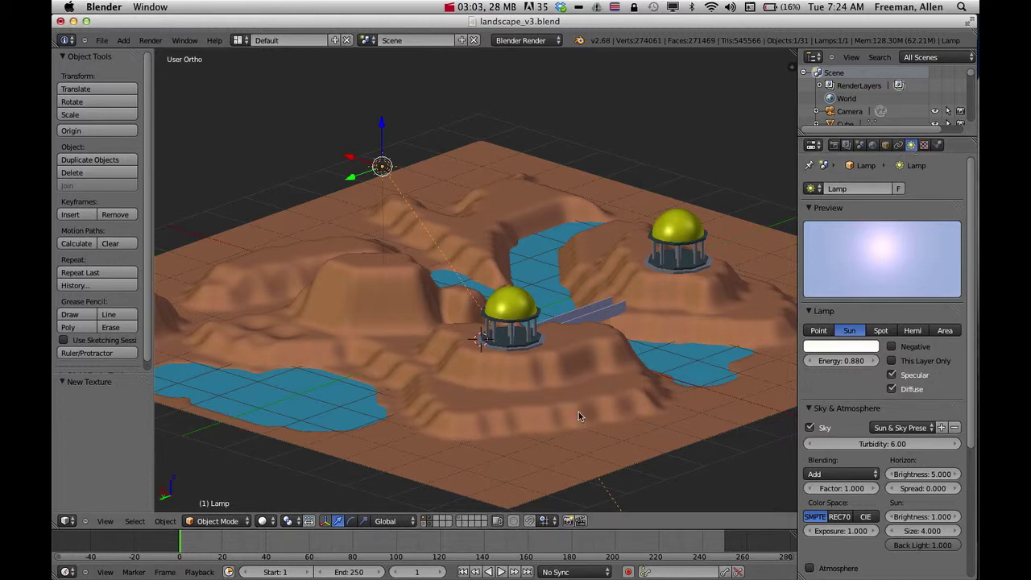
{"action": "left_click", "coordinate": [265, 522]}
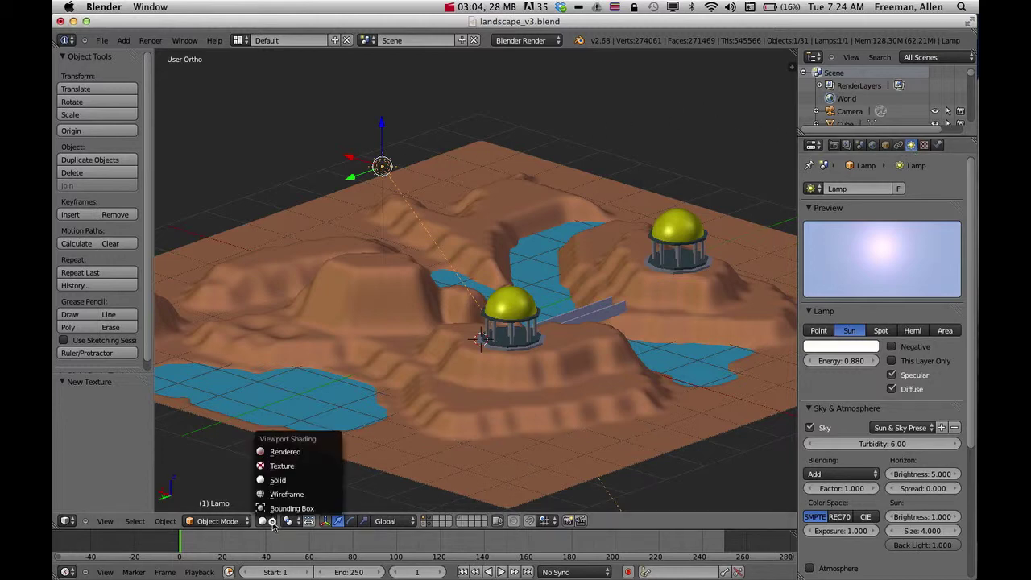
{"action": "left_click", "coordinate": [291, 453]}
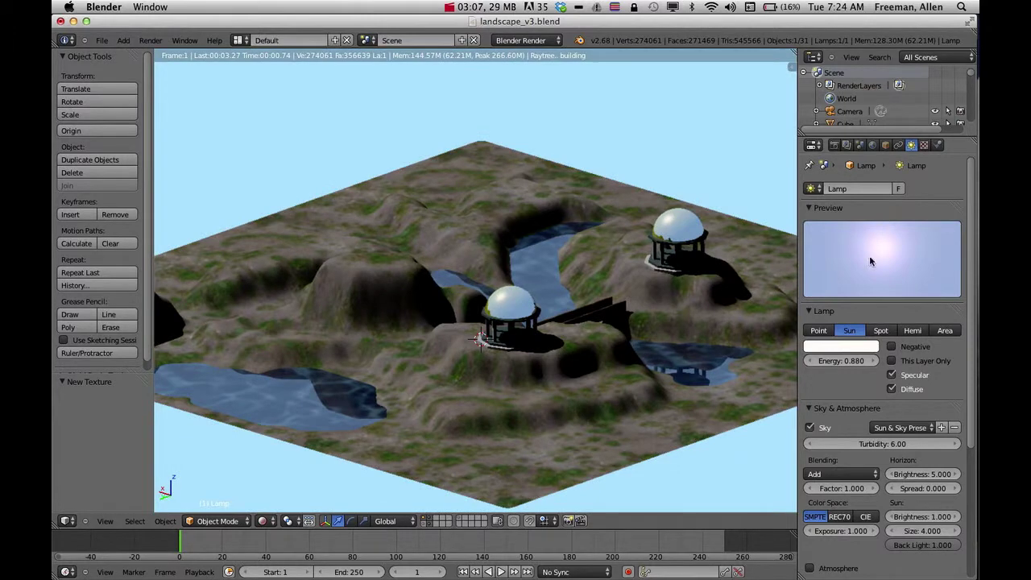
Try Point, Spot, Hemi and Area lamp types, finishing with the lamp set to Sun
{"action": "left_click", "coordinate": [819, 332]}
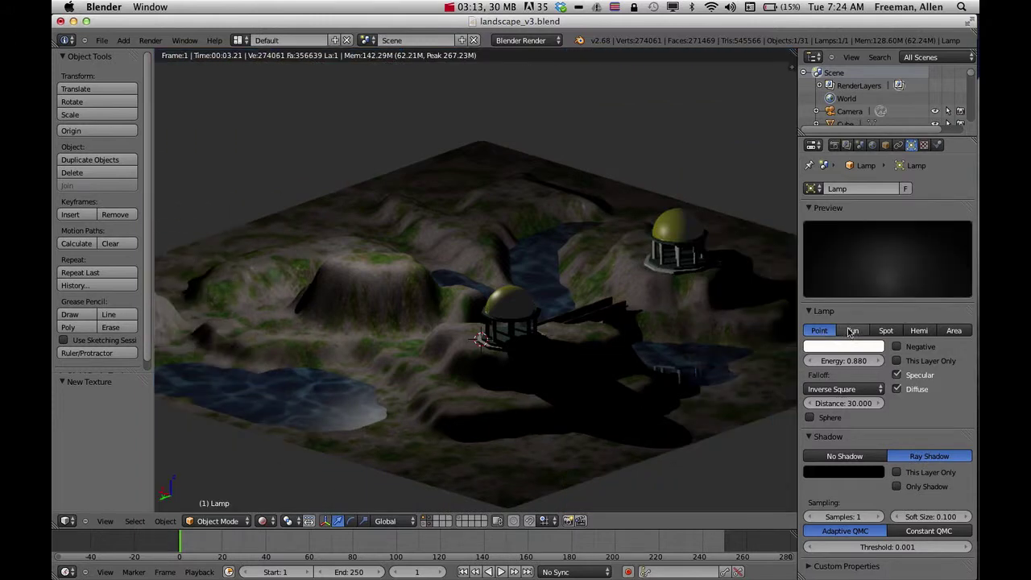
{"action": "left_click", "coordinate": [855, 331]}
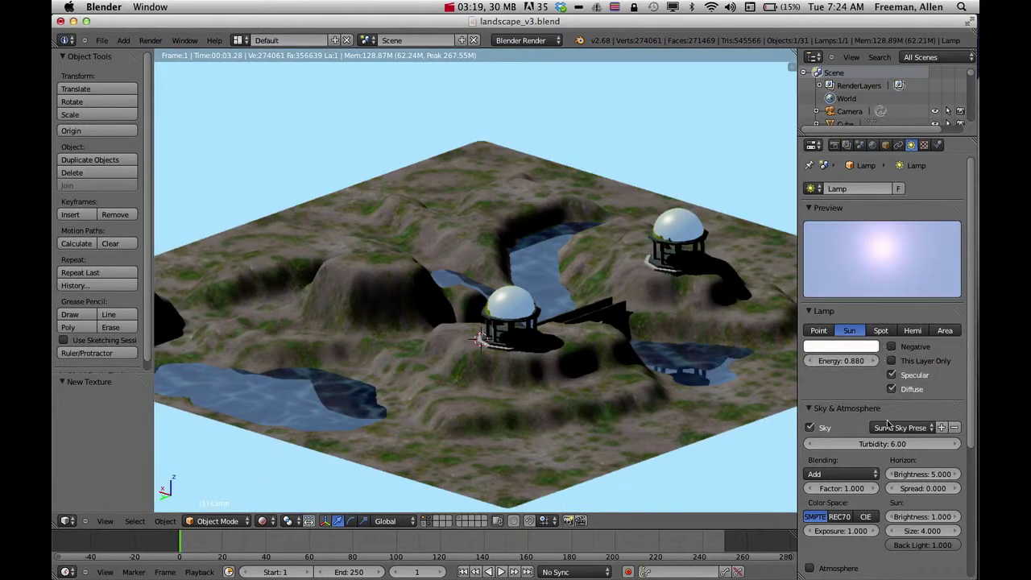
{"action": "left_click", "coordinate": [882, 331]}
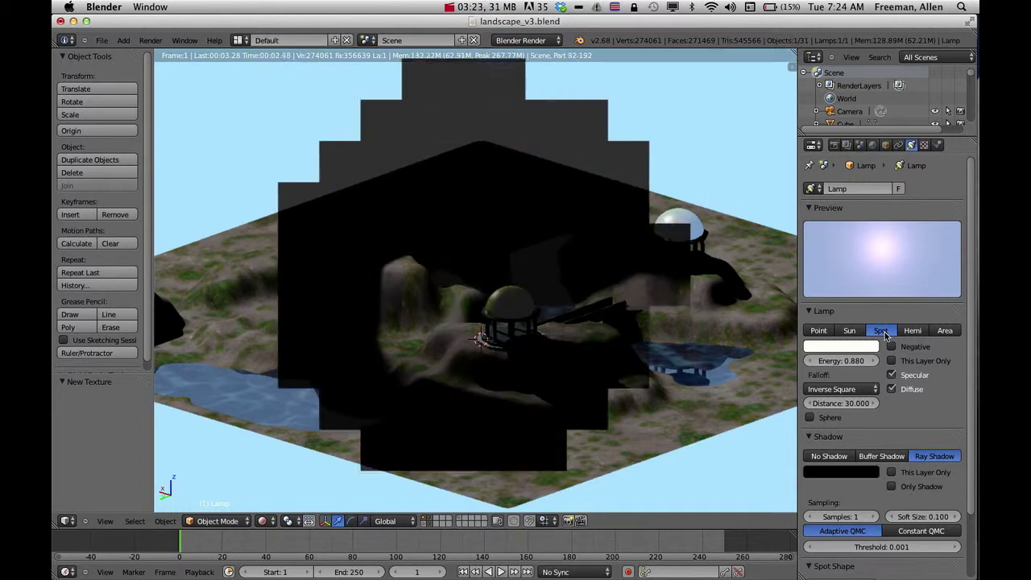
{"action": "left_click", "coordinate": [914, 332]}
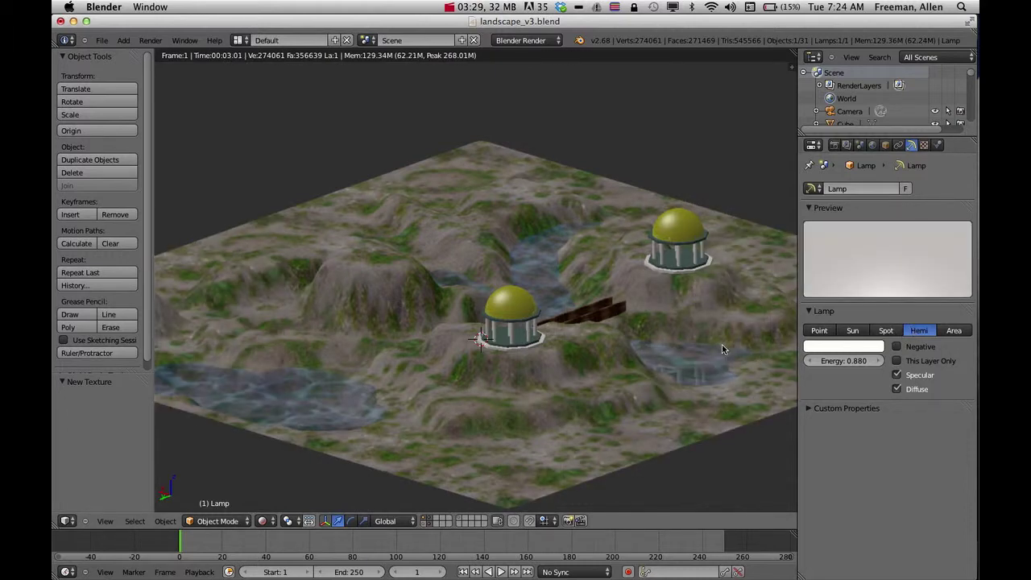
{"action": "left_click", "coordinate": [956, 332]}
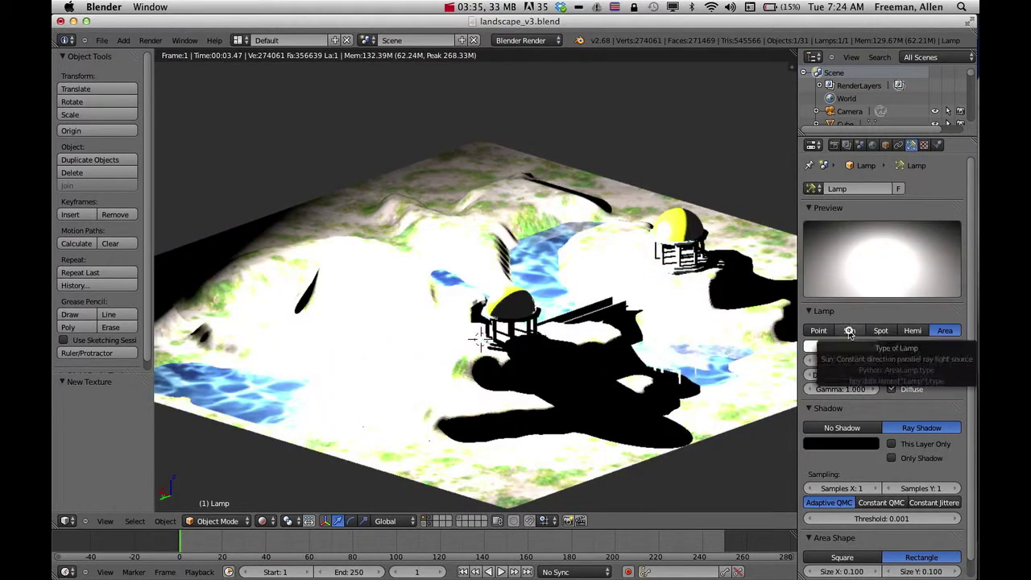
{"action": "left_click", "coordinate": [849, 332]}
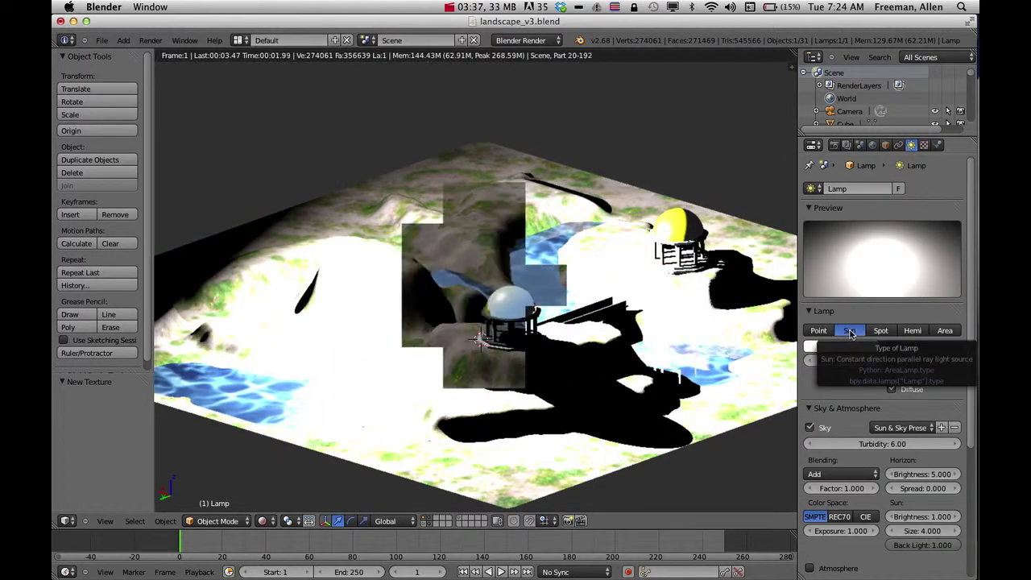